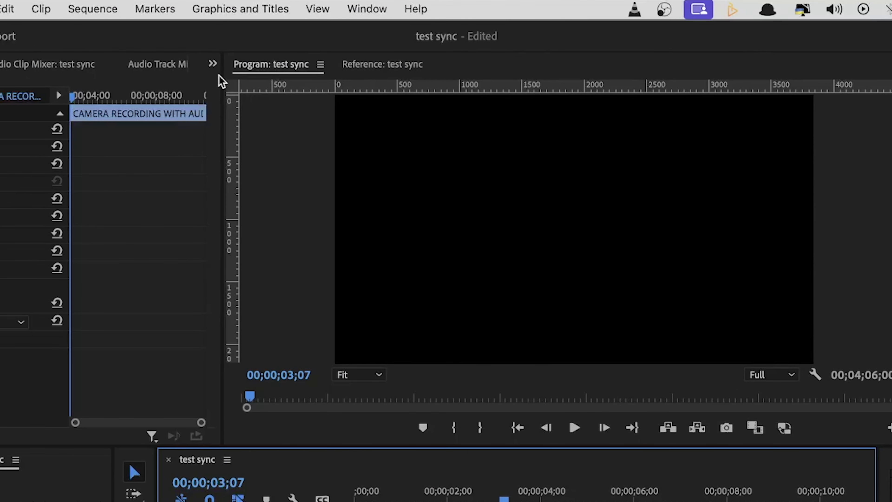
# Step: Expand the Effect Controls group's overflow list of hidden panels
pyautogui.click(213, 64)
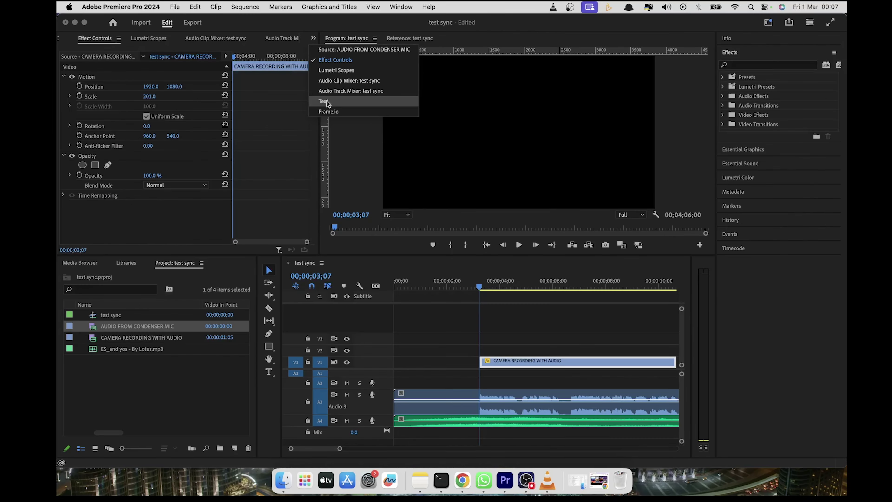
# Step: Show the Text panel's Transcript view, keeping Text checked in the Window menu
pyautogui.click(329, 103)
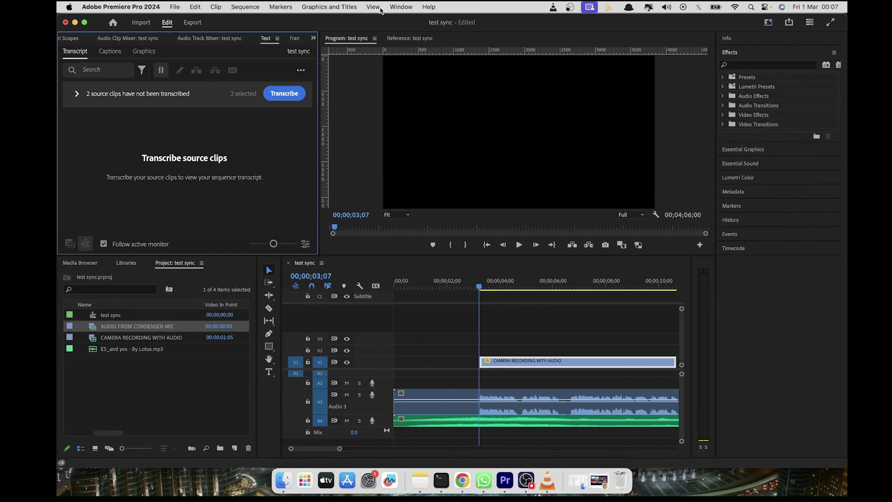
pyautogui.click(395, 9)
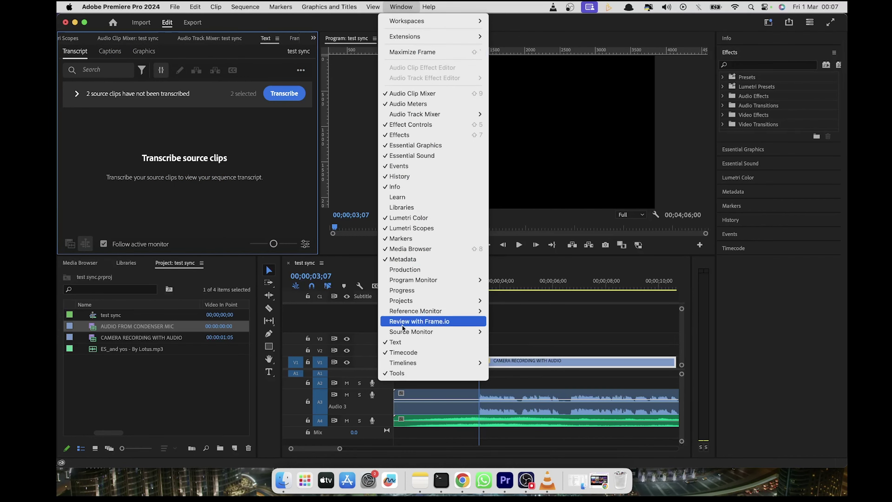
pyautogui.click(398, 343)
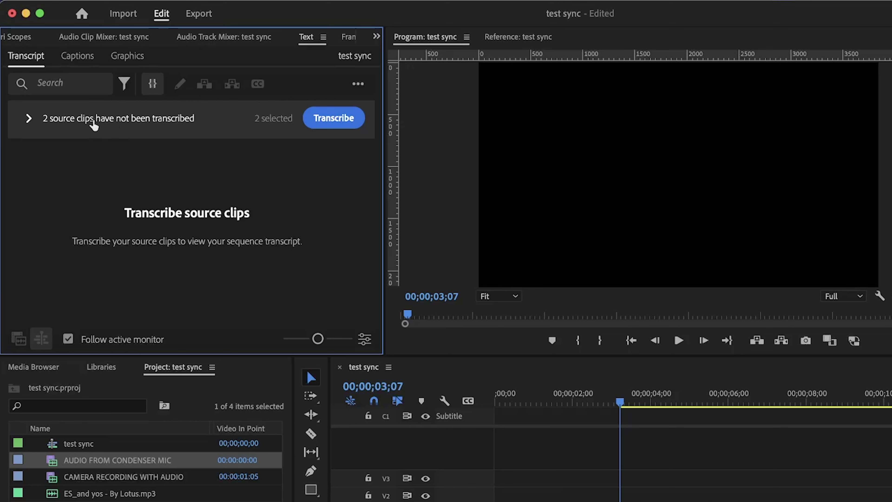
# Step: Transcribe the AUDIO FROM CONDENSER MIC clip, excluding ES_and yos - By Lotus.mp3
pyautogui.click(78, 120)
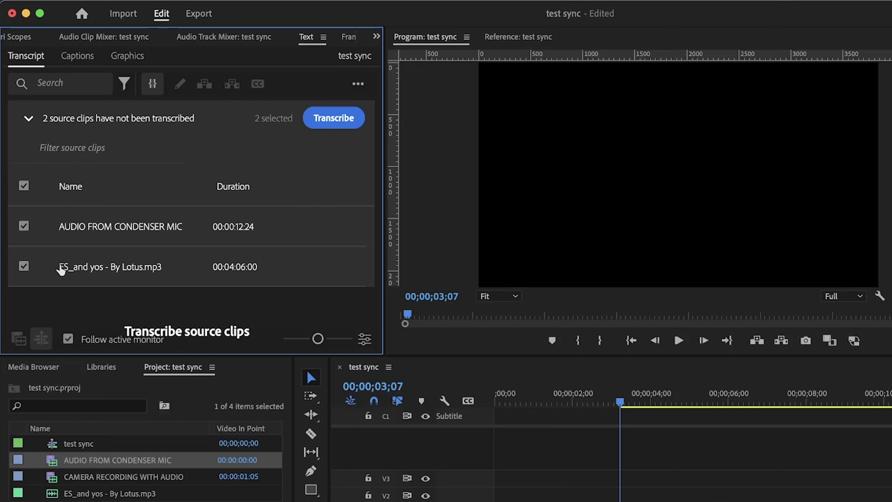
pyautogui.click(27, 268)
pyautogui.click(339, 122)
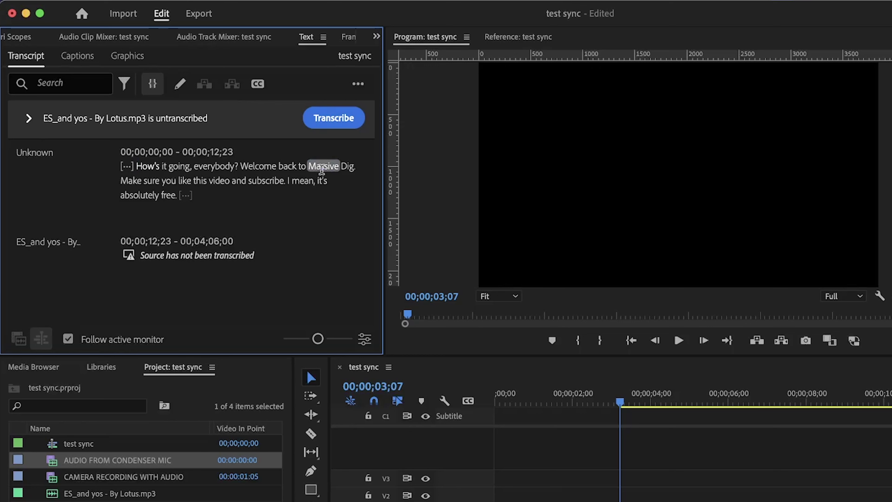
# Step: Replace 'Massive Dig.' with 'Mazee Tech' in the transcript, then jump to 'video'
pyautogui.doubleClick(322, 170)
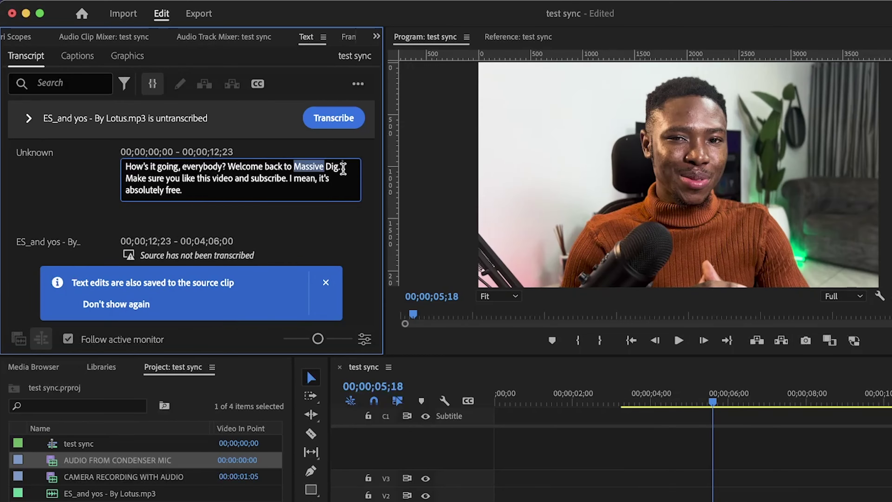
pyautogui.moveTo(342, 168); pyautogui.dragTo(294, 166)
pyautogui.write('Mazee T')
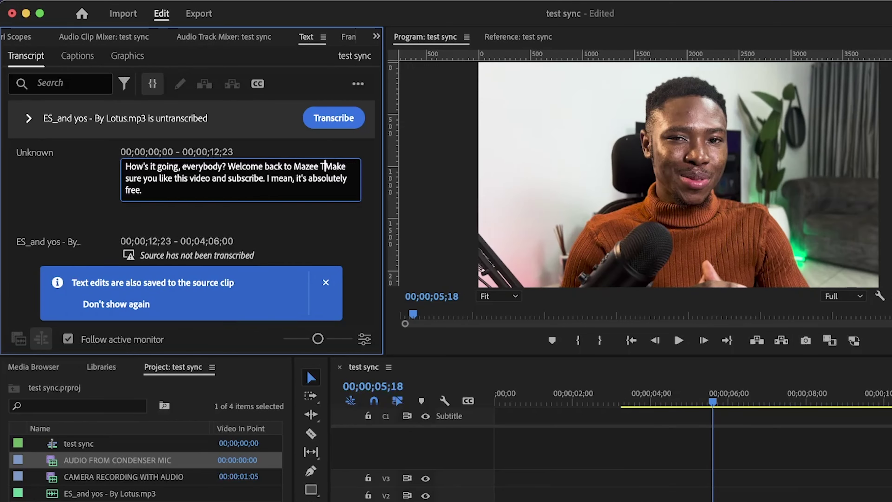
pyautogui.write('ech')
pyautogui.click(308, 210)
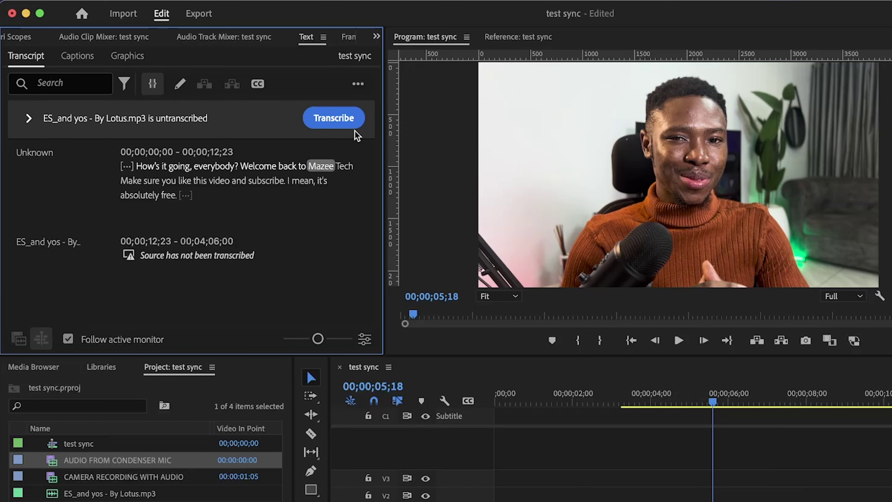
pyautogui.click(209, 180)
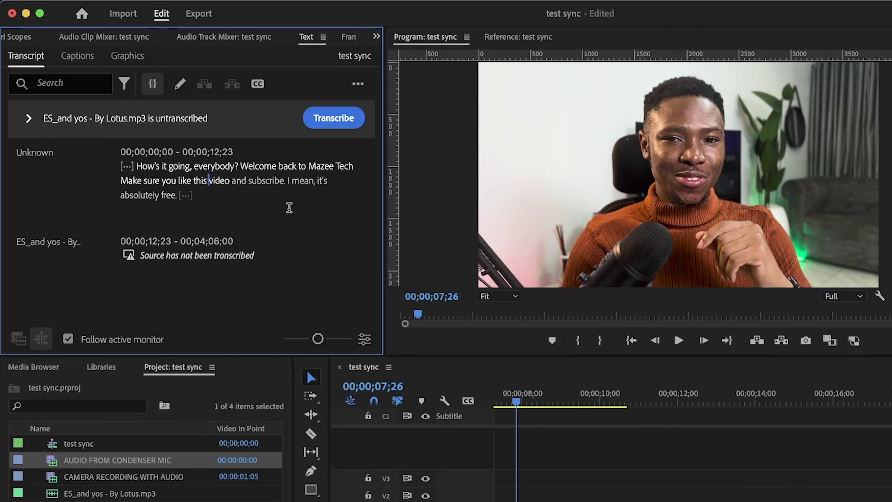
# Step: Create Subtitle-preset captions: max 13 characters, 1.5 s minimum duration, single line
pyautogui.click(257, 84)
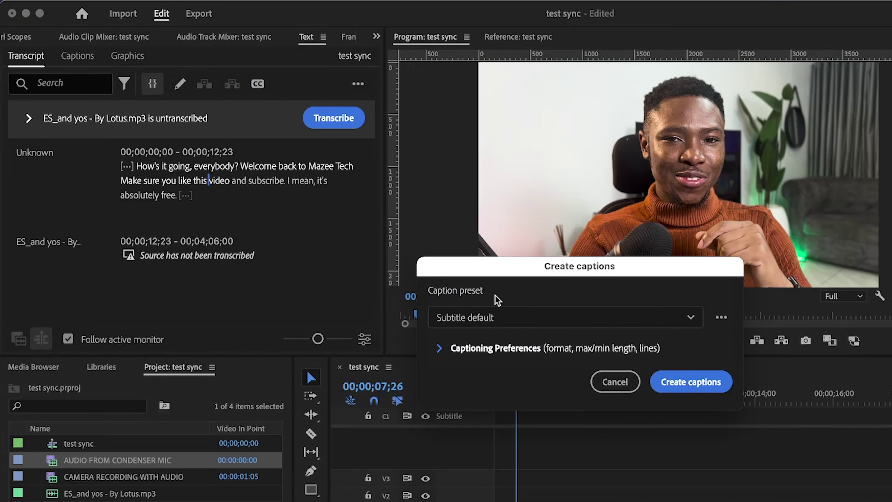
pyautogui.click(467, 322)
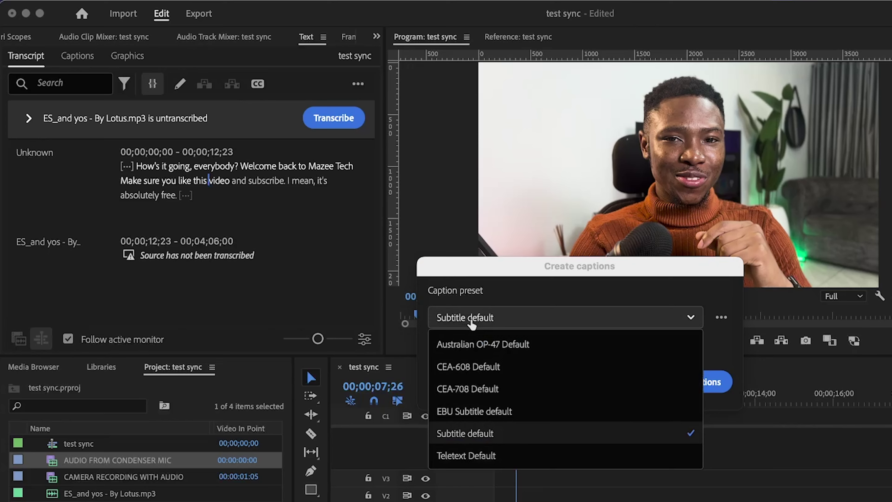
pyautogui.click(468, 321)
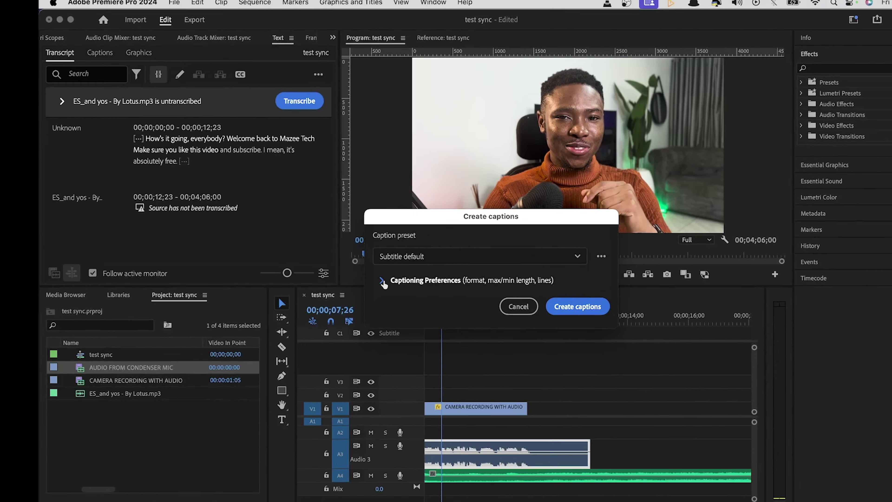
pyautogui.click(467, 348)
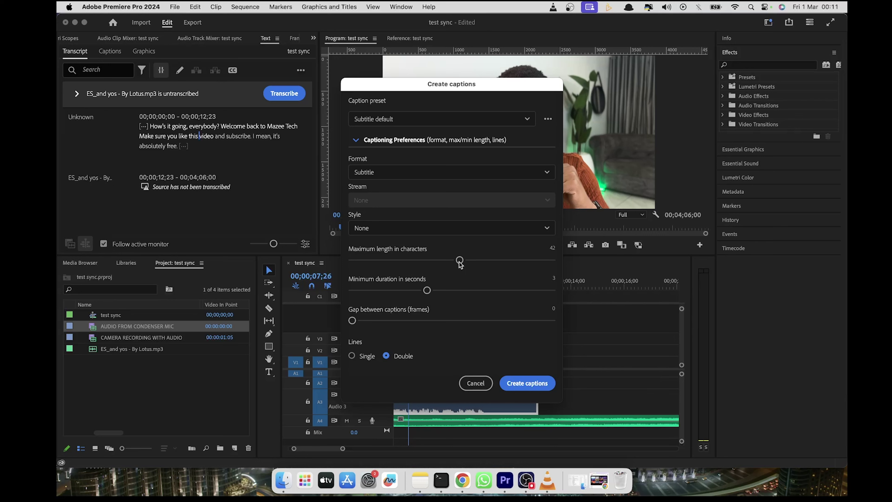
pyautogui.moveTo(459, 261); pyautogui.dragTo(368, 260)
pyautogui.moveTo(425, 290); pyautogui.dragTo(365, 290)
pyautogui.click(354, 358)
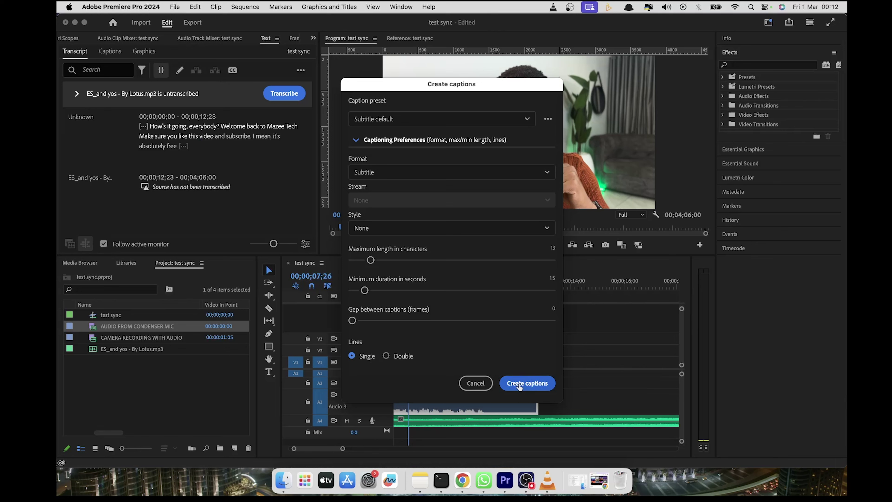
pyautogui.click(519, 384)
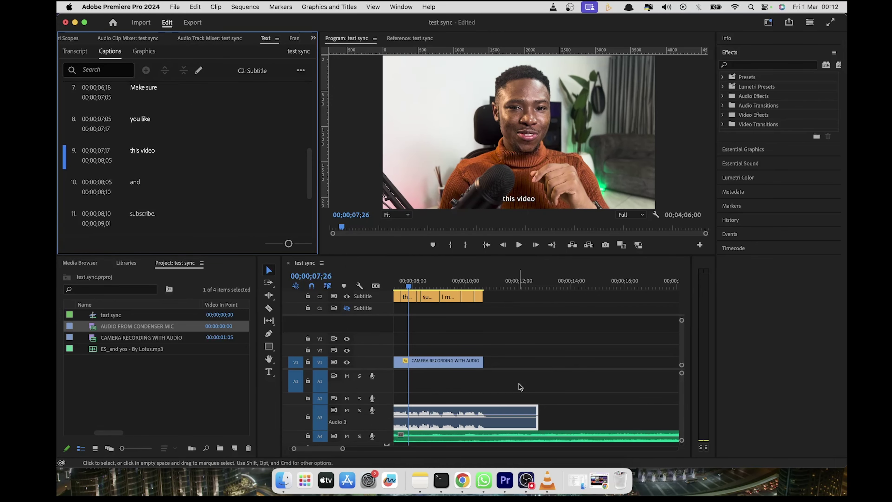
pyautogui.click(496, 303)
pyautogui.hscroll(-5, 415, 297)
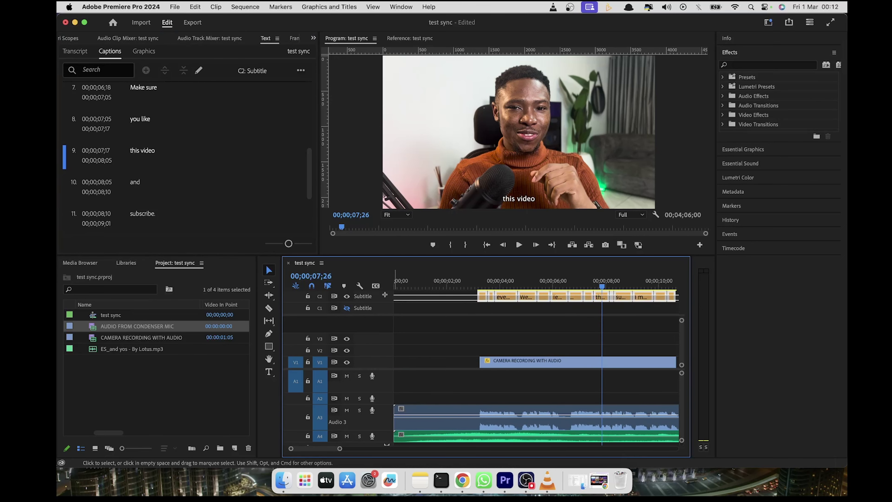
pyautogui.hscroll(4, 509, 326)
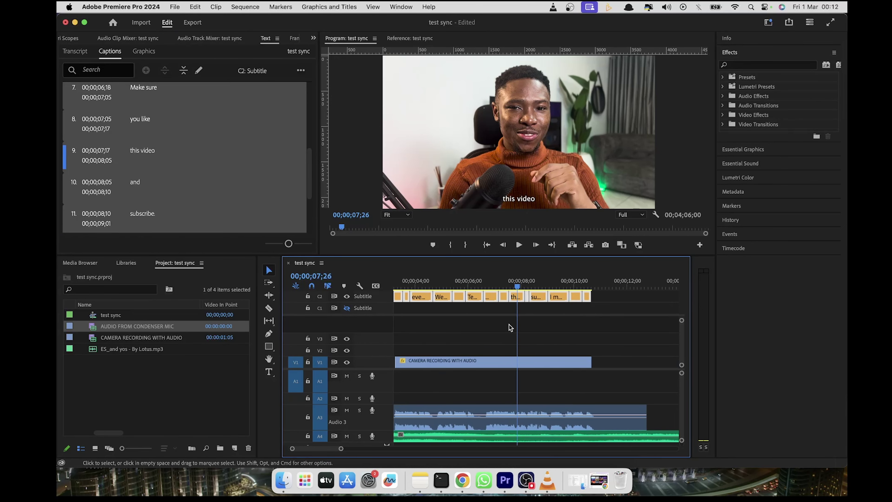
pyautogui.hscroll(-2, 510, 328)
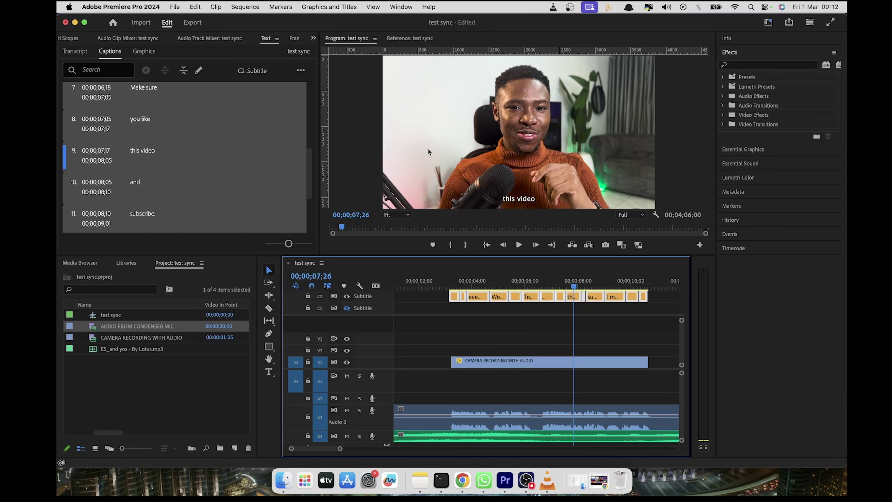
pyautogui.click(329, 7)
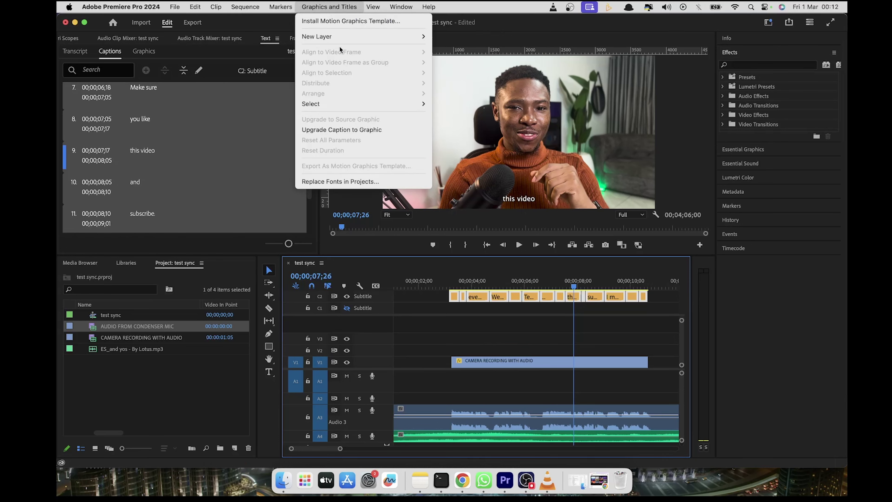
# Step: Upgrade the captions to graphic clips on V3, select them, and show Essential Graphics
pyautogui.click(348, 130)
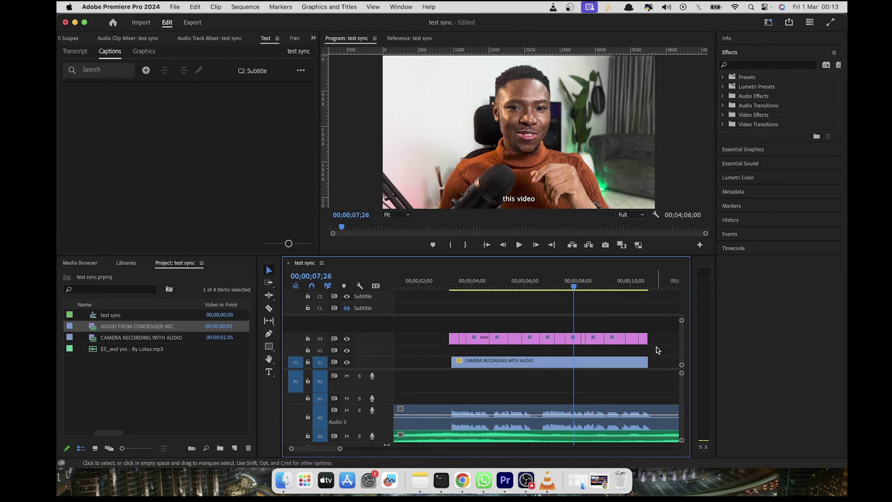
pyautogui.moveTo(657, 347); pyautogui.dragTo(447, 325)
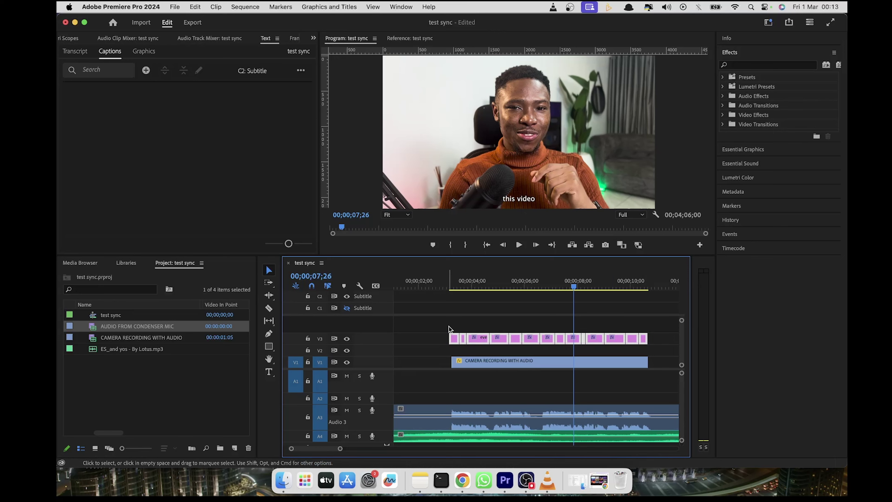
pyautogui.click(750, 151)
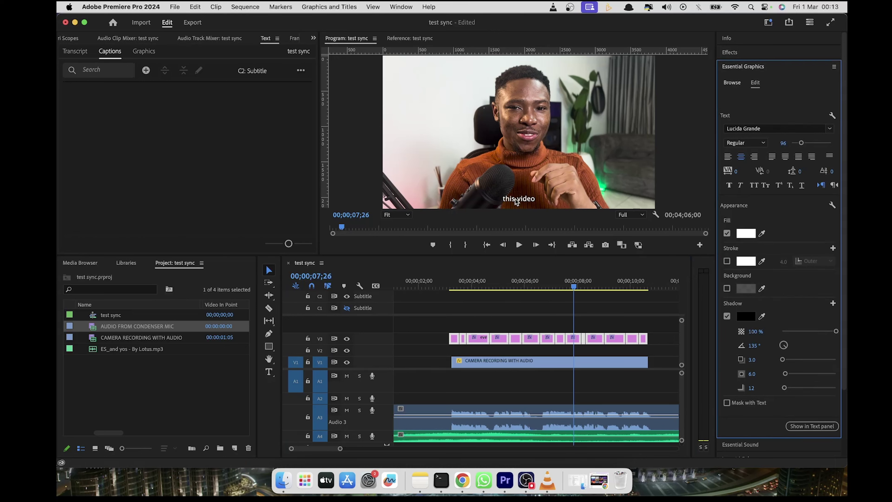
# Step: Preview playback from 00;00;03;08 to WELCOME BACK, then reselect all V3 caption clips
pyautogui.click(452, 286)
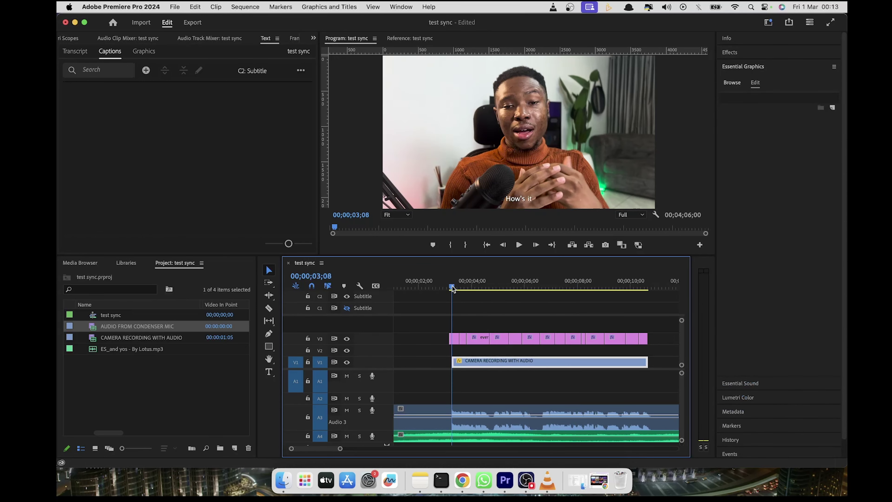
pyautogui.press('space')
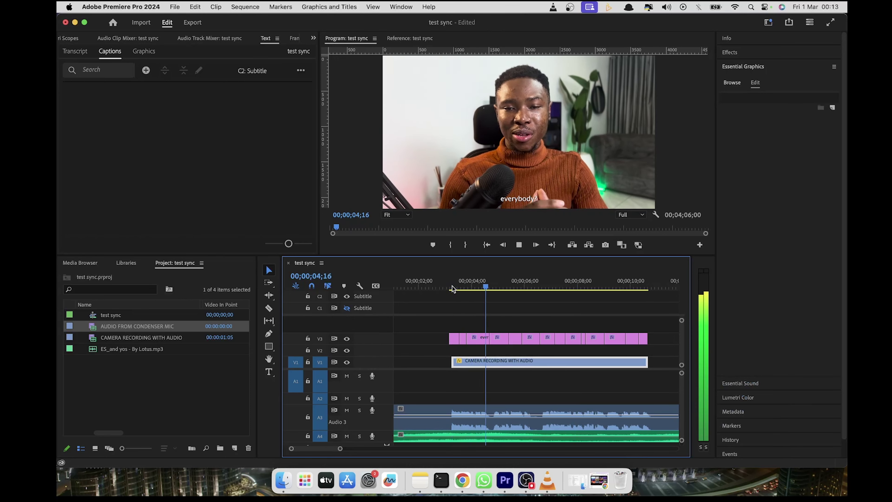
pyautogui.press('space')
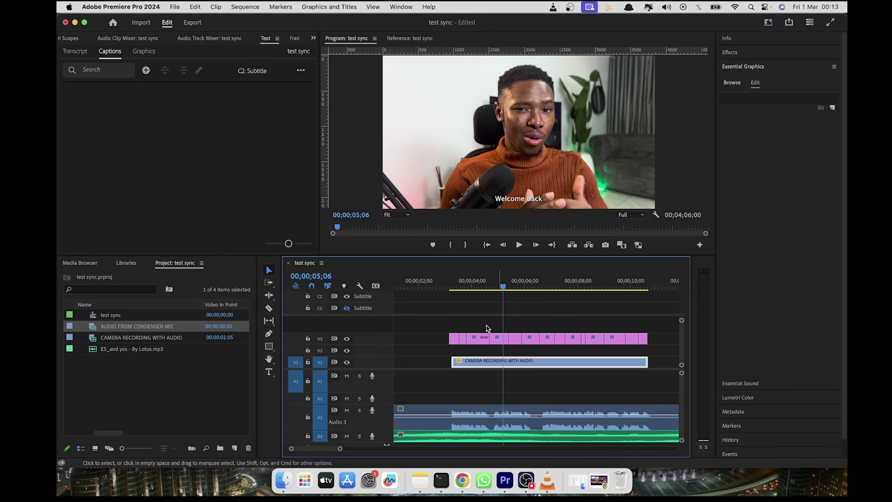
pyautogui.moveTo(443, 325); pyautogui.dragTo(648, 339)
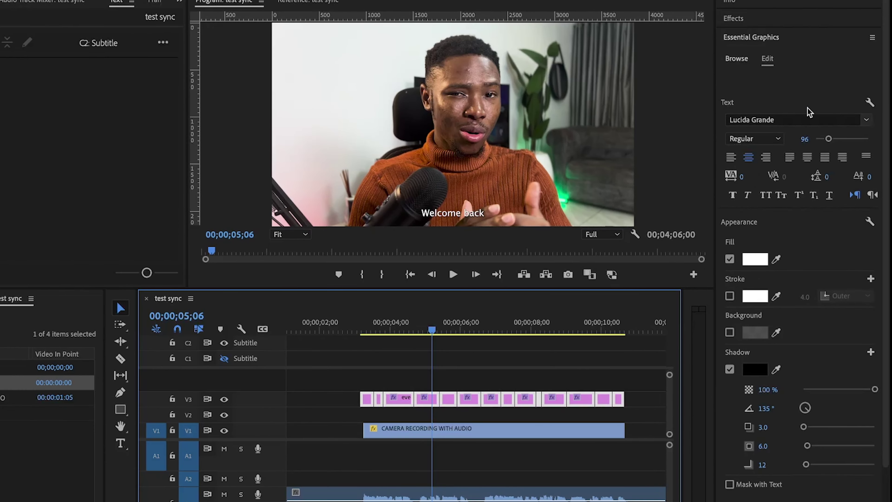
# Step: Set the V3 caption font to ObelixPro Bold Italic at size 220
pyautogui.click(771, 121)
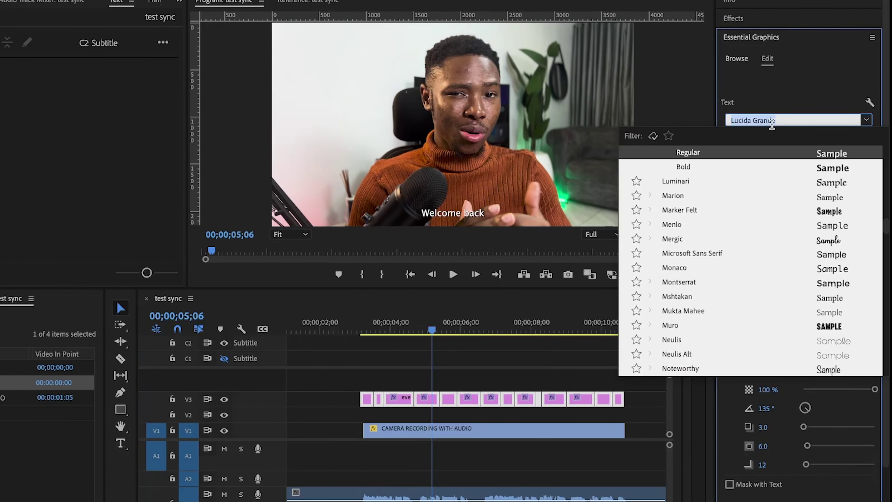
pyautogui.write('obel')
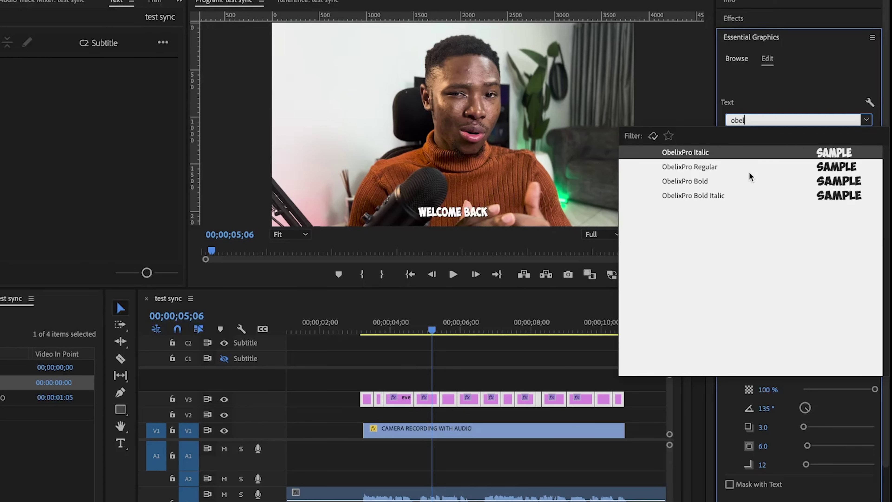
pyautogui.click(720, 197)
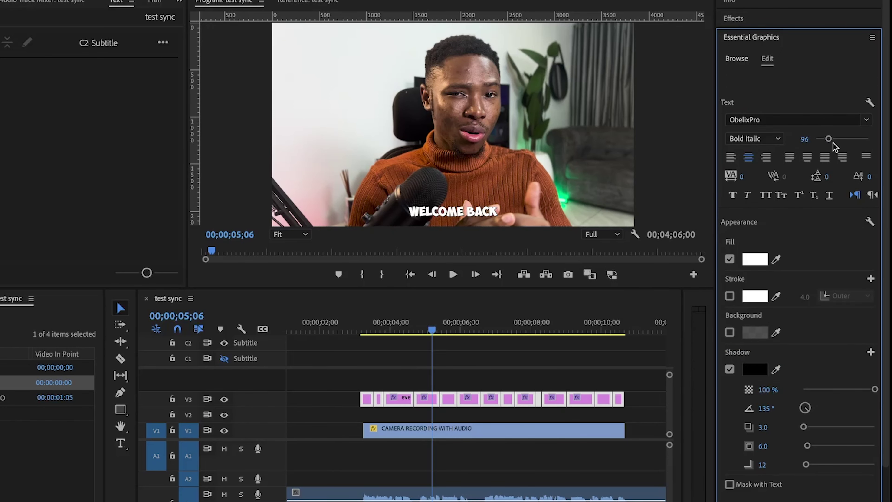
pyautogui.click(806, 140)
pyautogui.write('220')
pyautogui.press('Return')
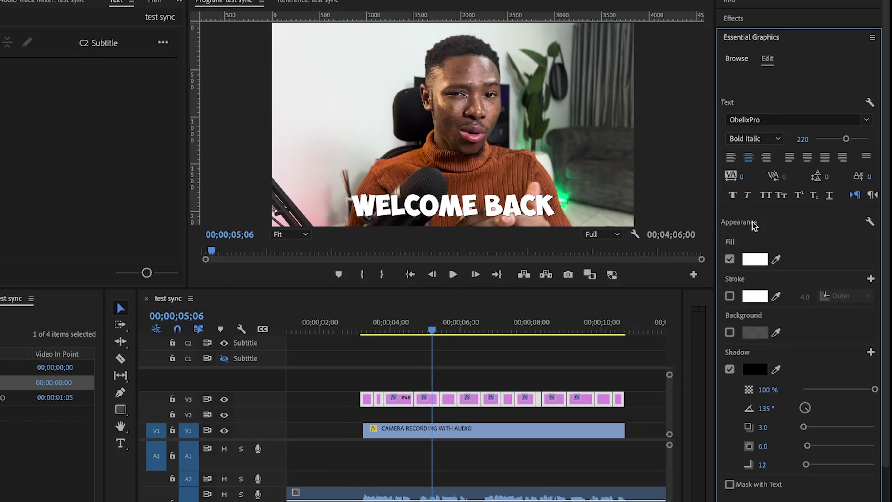
pyautogui.scroll(-1, 785, 252)
# Step: Add a black 000000 outer stroke of 4.0 and widen the shadow size to 45.2
pyautogui.click(730, 273)
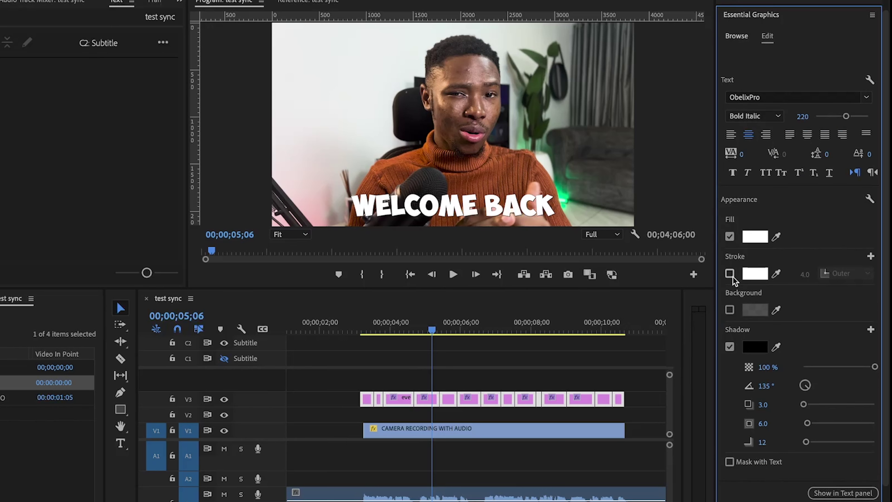
pyautogui.click(754, 274)
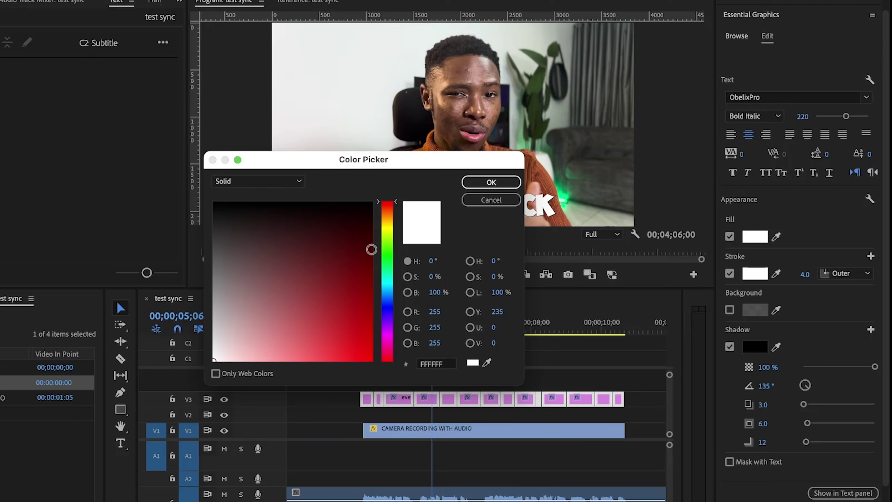
pyautogui.click(240, 213)
pyautogui.moveTo(240, 214); pyautogui.dragTo(214, 202)
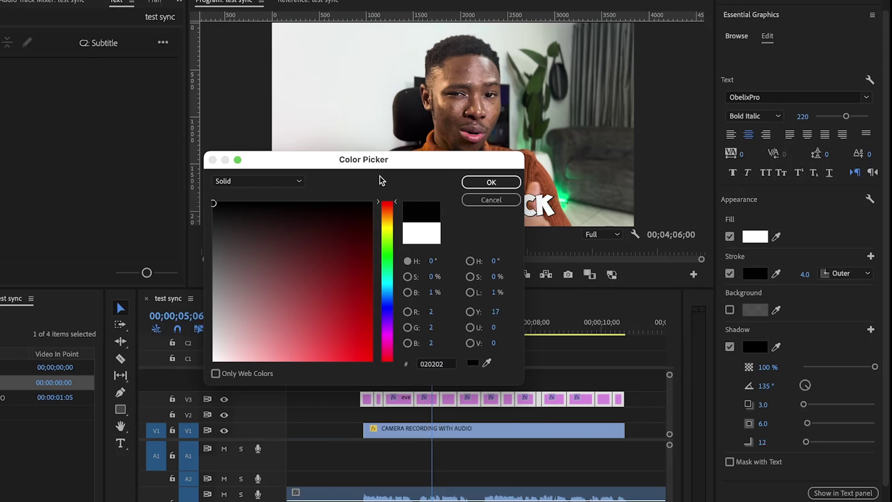
pyautogui.click(475, 185)
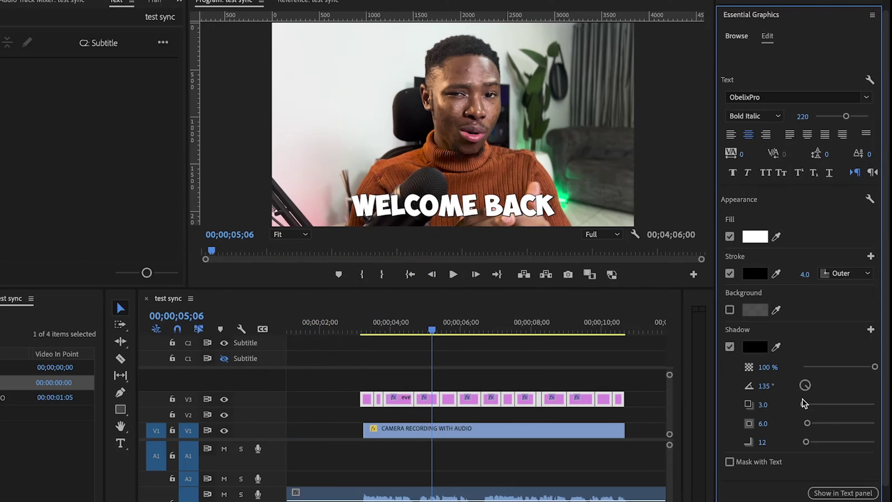
pyautogui.moveTo(808, 423); pyautogui.dragTo(836, 426)
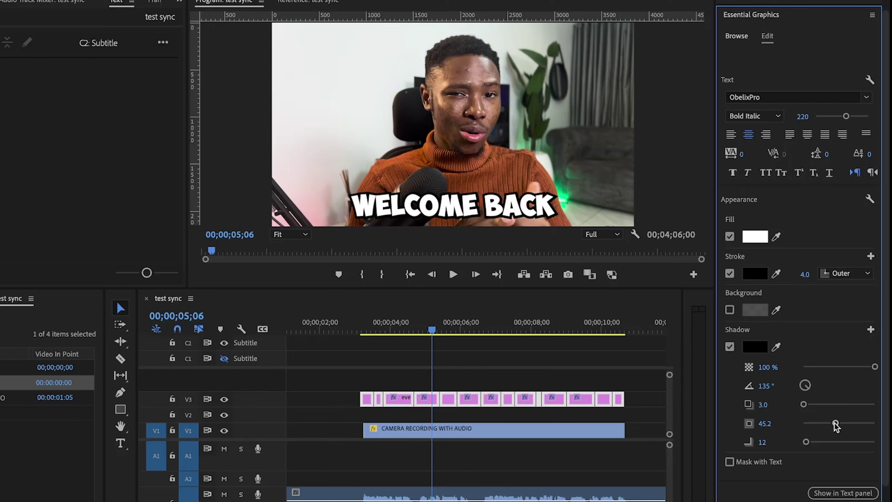
pyautogui.click(373, 330)
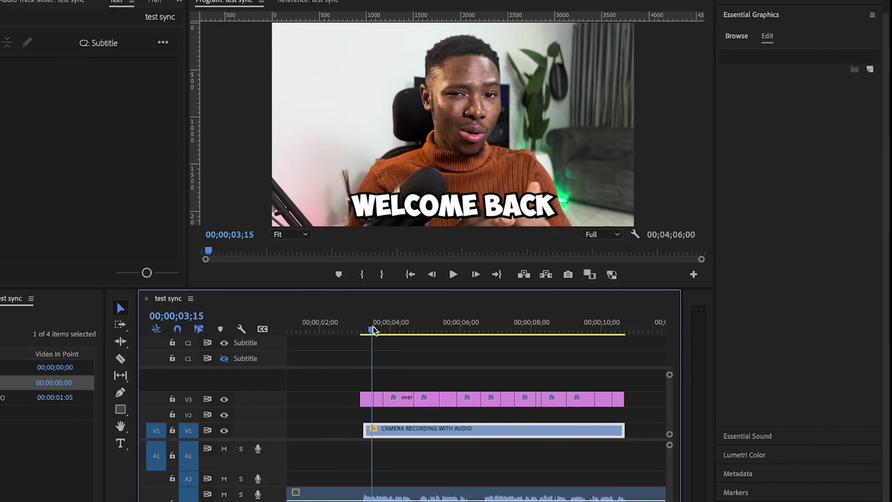
pyautogui.moveTo(373, 330); pyautogui.dragTo(490, 330)
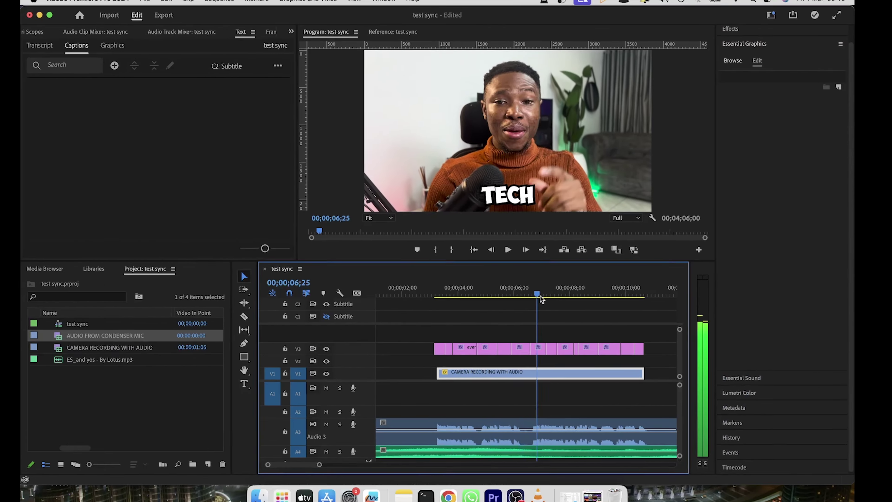
pyautogui.moveTo(541, 299); pyautogui.dragTo(583, 302)
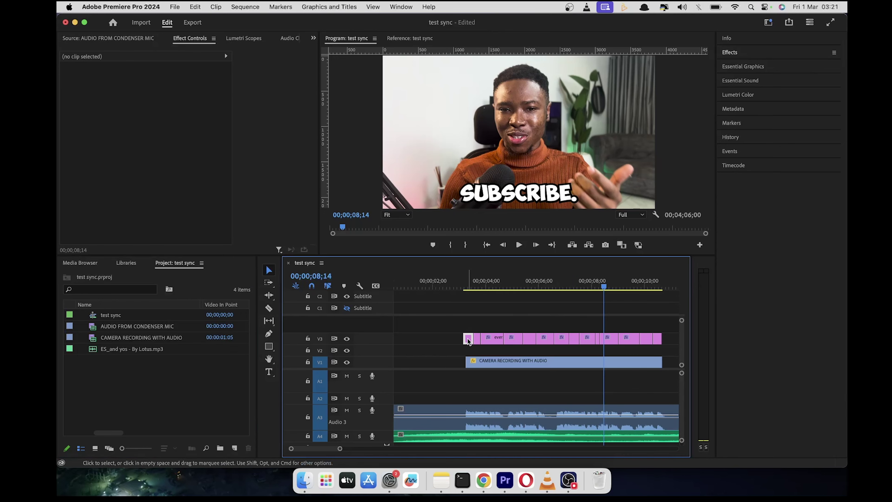
pyautogui.click(468, 340)
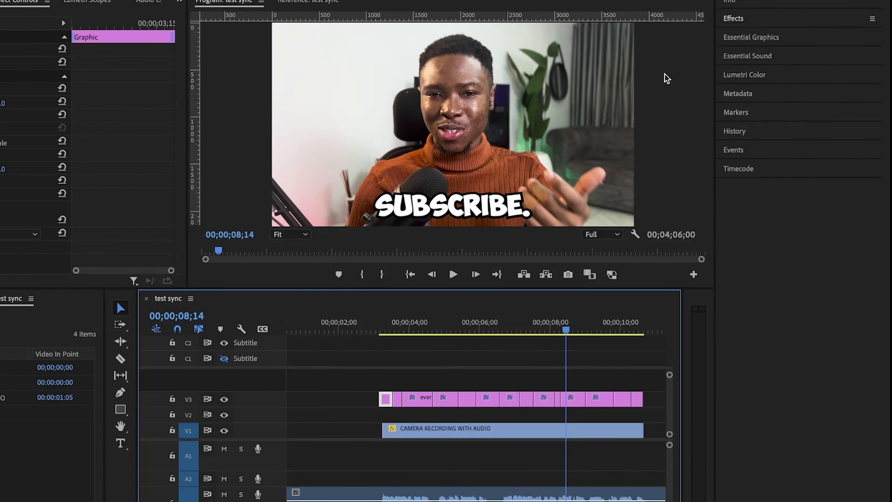
# Step: Apply the Distort > Transform effect to the first caption clip on V3
pyautogui.click(741, 20)
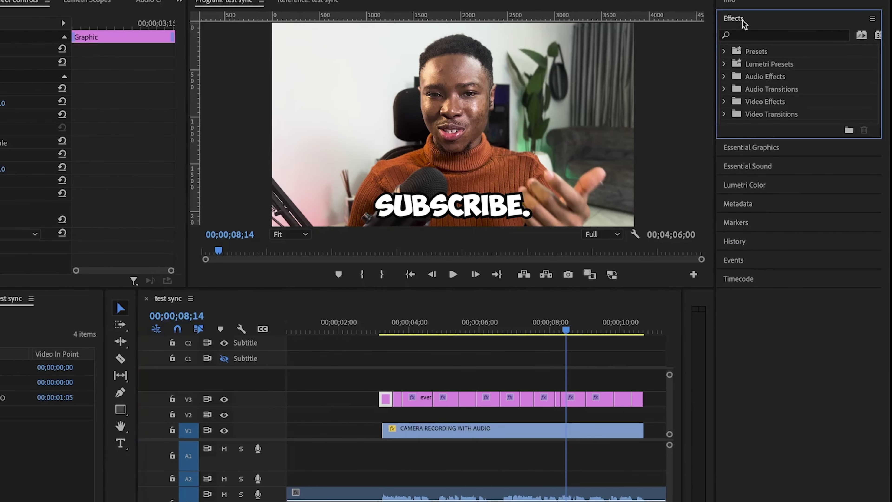
pyautogui.click(745, 37)
pyautogui.write('transform')
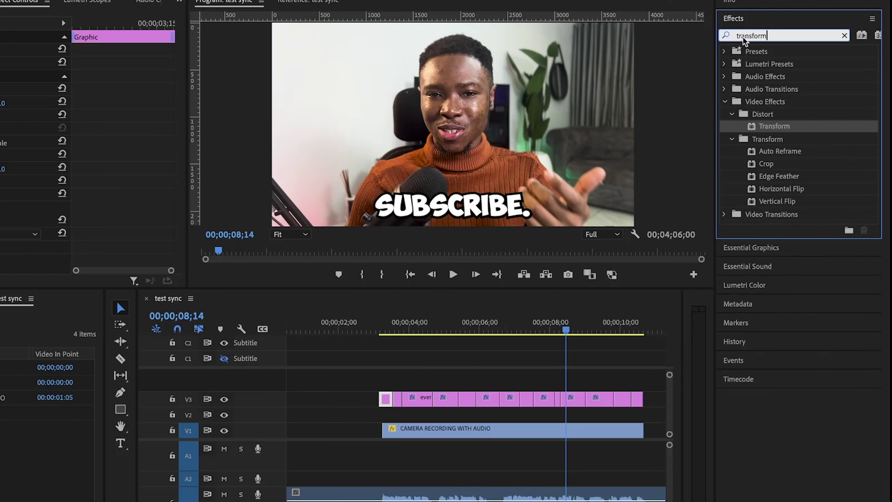
pyautogui.click(763, 127)
pyautogui.moveTo(763, 127); pyautogui.dragTo(387, 401)
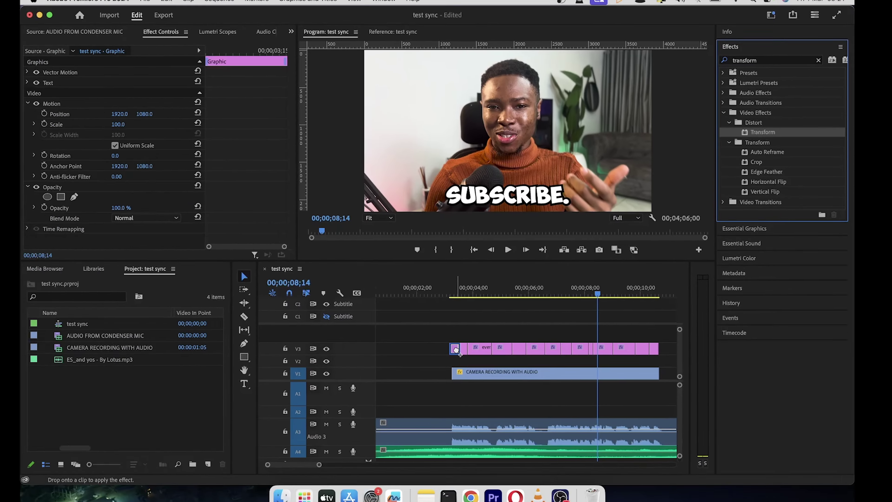
pyautogui.moveTo(456, 350); pyautogui.dragTo(457, 350)
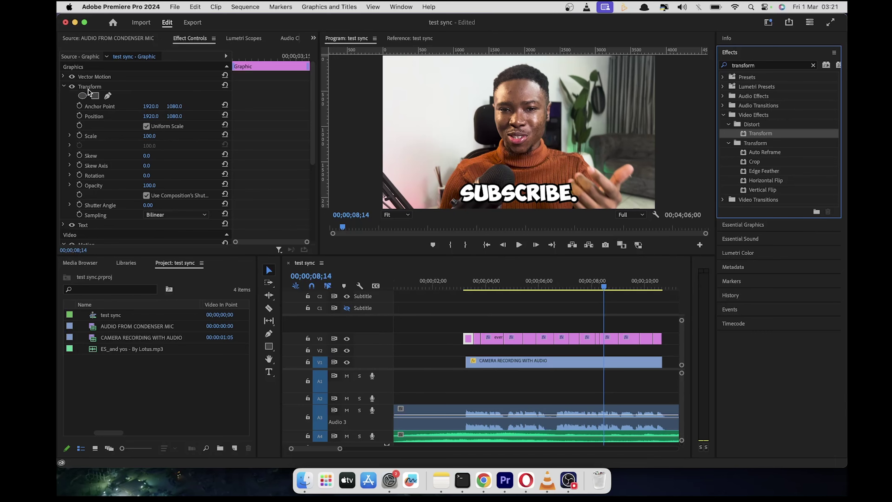
# Step: Move the Transform anchor to 1913.4, 1973.9 and position to 1906.7, 1980.6
pyautogui.click(90, 88)
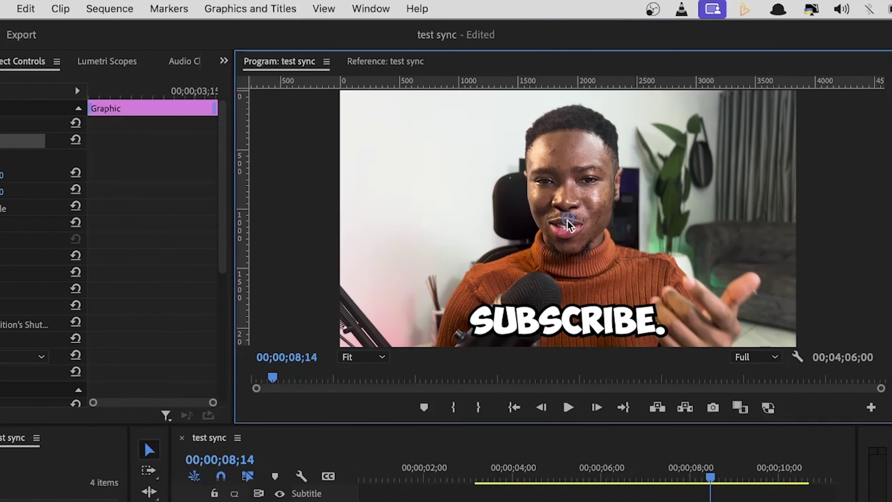
pyautogui.moveTo(568, 222); pyautogui.dragTo(577, 299)
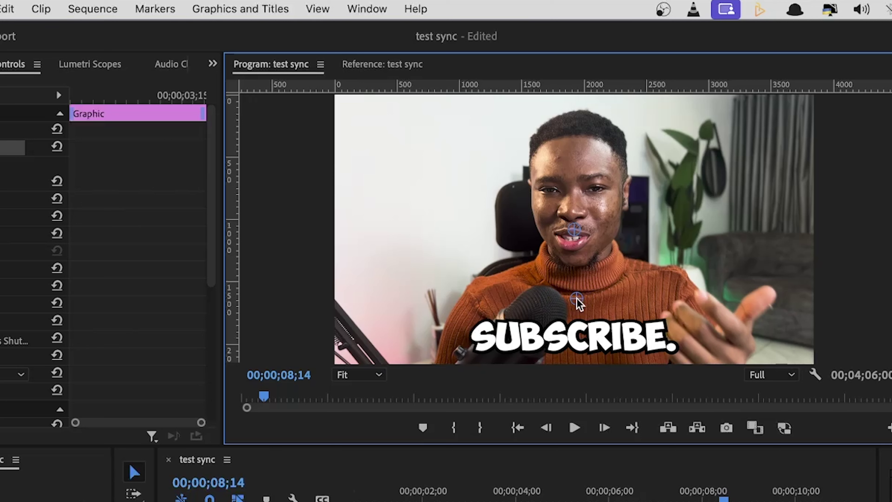
pyautogui.moveTo(577, 299)
pyautogui.mouseDown()
pyautogui.moveTo(556, 305)
pyautogui.moveTo(587, 304)
pyautogui.moveTo(555, 308)
pyautogui.moveTo(590, 311)
pyautogui.moveTo(568, 309)
pyautogui.mouseUp()
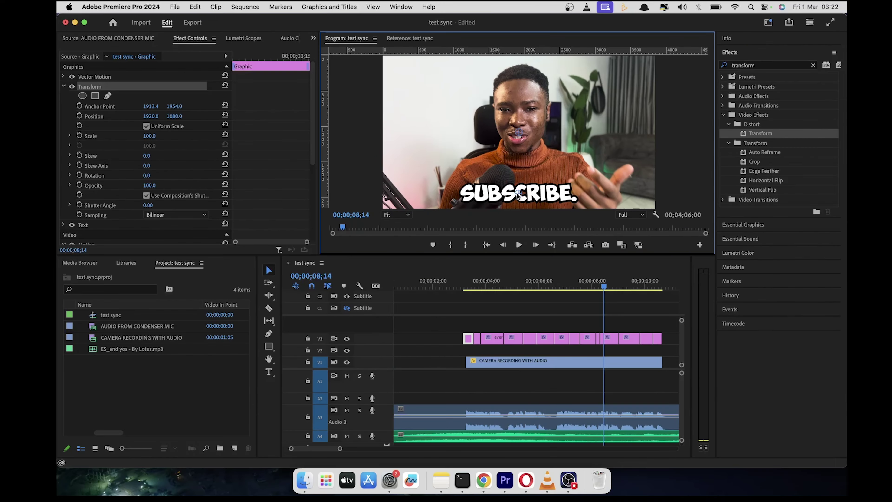
pyautogui.moveTo(518, 196); pyautogui.dragTo(518, 199)
pyautogui.moveTo(517, 133); pyautogui.dragTo(519, 195)
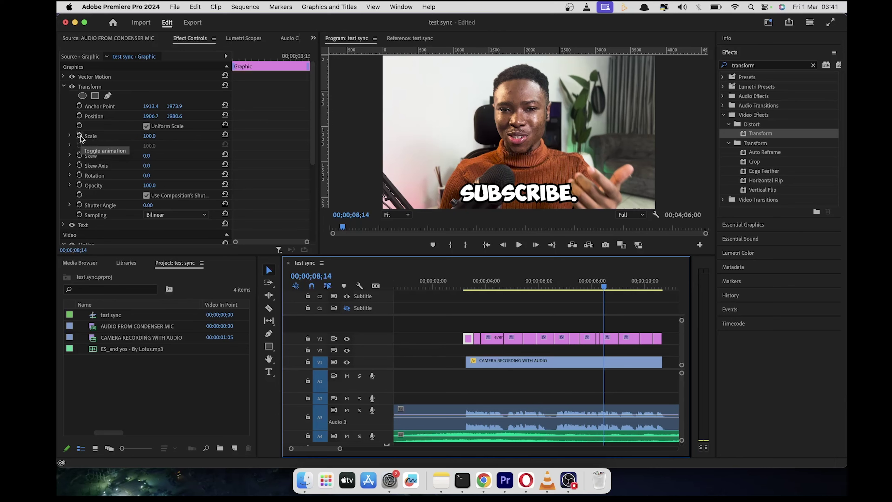
# Step: Keyframe the HOW'S IT caption's Scale at 0 on 00;00;03;05 and 100 at 00;00;03;09
pyautogui.click(235, 59)
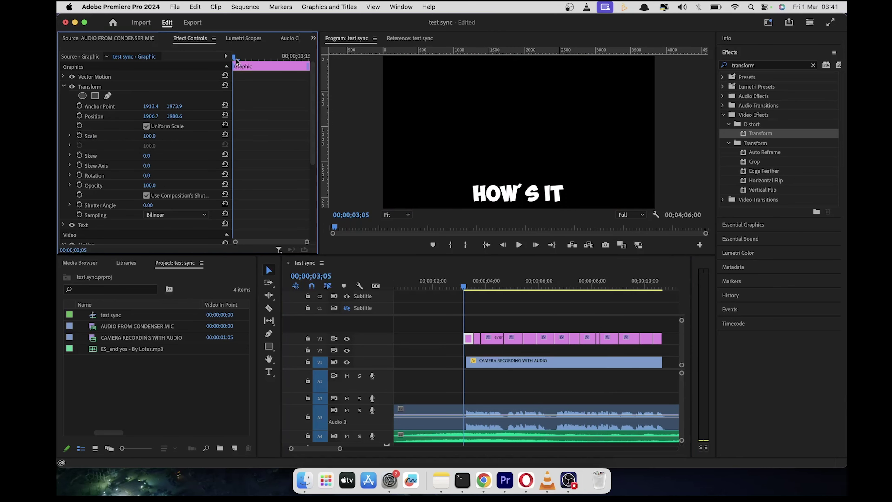
pyautogui.click(80, 136)
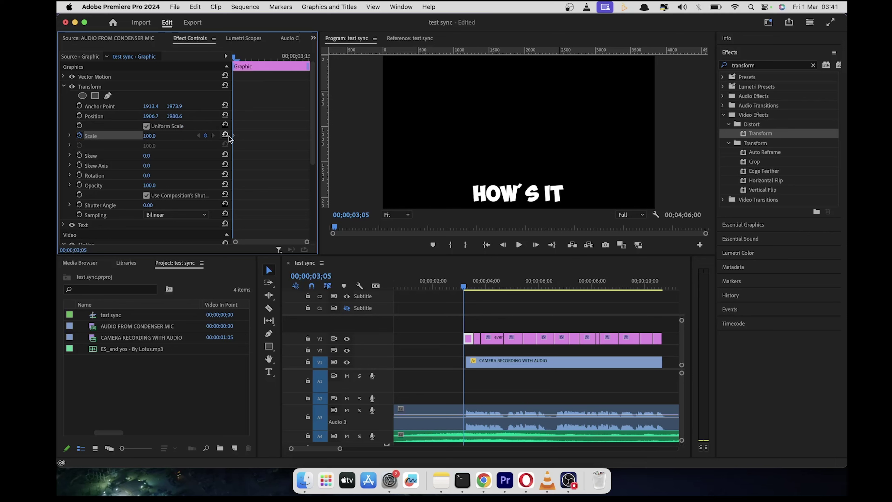
pyautogui.click(156, 135)
pyautogui.write('0')
pyautogui.press('Return')
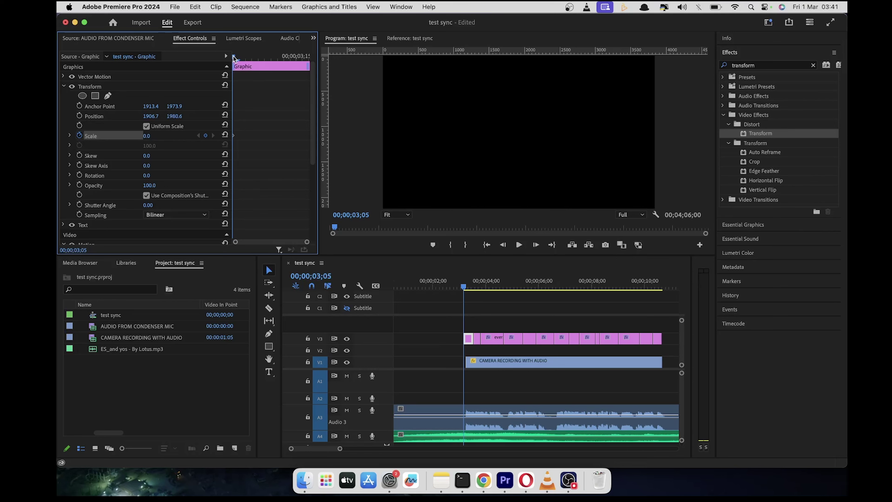
pyautogui.moveTo(234, 59)
pyautogui.mouseDown()
pyautogui.moveTo(251, 59)
pyautogui.moveTo(234, 59)
pyautogui.mouseUp()
pyautogui.press('Right')
pyautogui.press('Right')
pyautogui.press('Right')
pyautogui.press('Right')
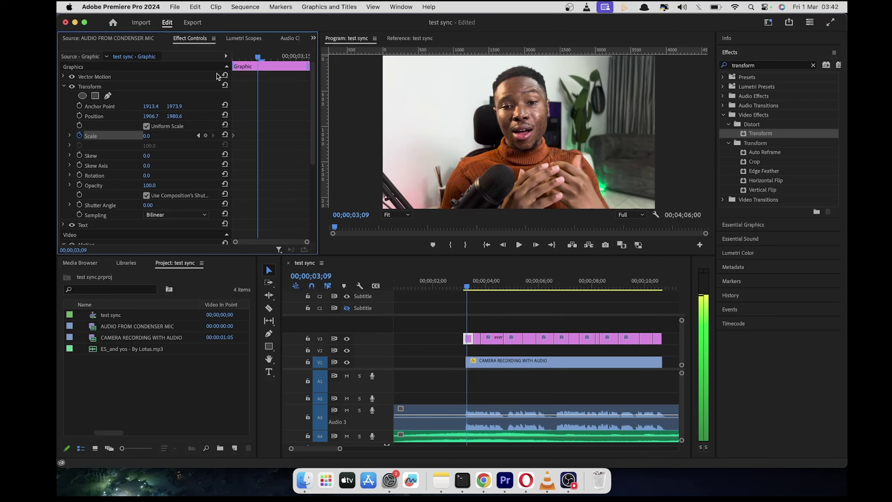
pyautogui.click(156, 135)
pyautogui.write('100')
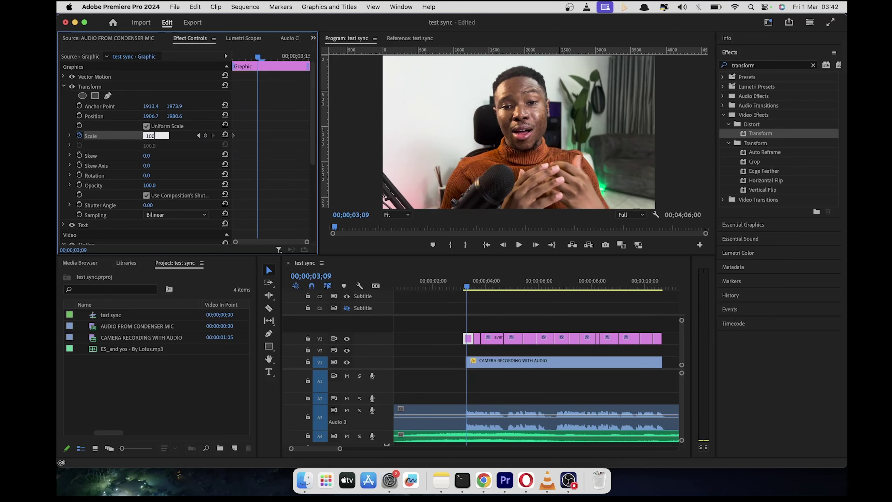
pyautogui.press('Return')
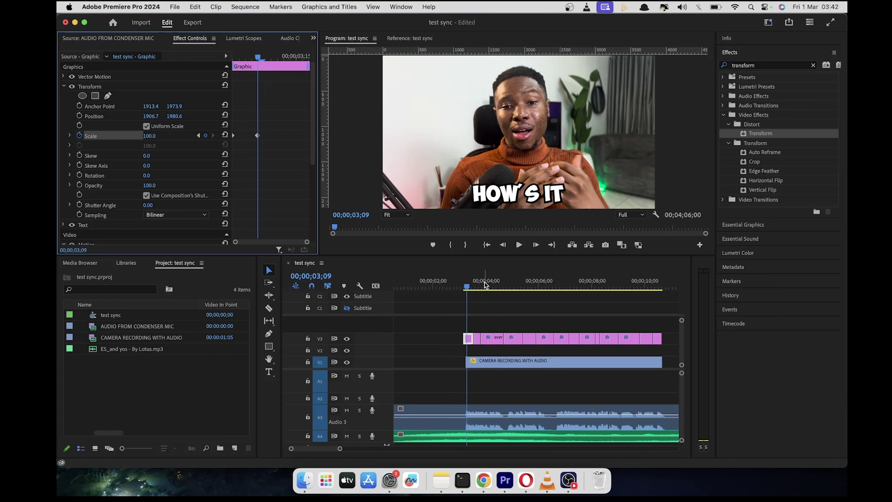
# Step: Give the later Scale keyframe Ease In and the first Ease Out, then preview the zoom
pyautogui.click(467, 289)
pyautogui.moveTo(467, 289)
pyautogui.mouseDown()
pyautogui.moveTo(454, 289)
pyautogui.moveTo(469, 290)
pyautogui.mouseUp()
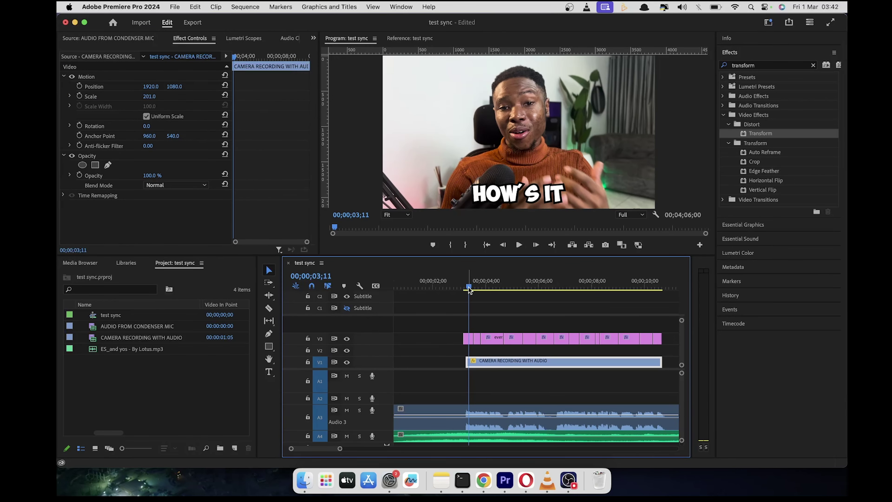
pyautogui.click(468, 339)
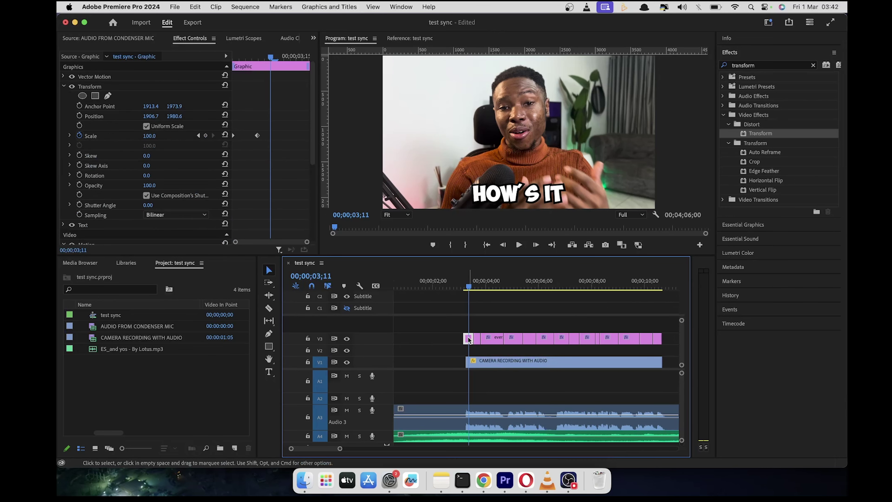
pyautogui.rightClick(257, 135)
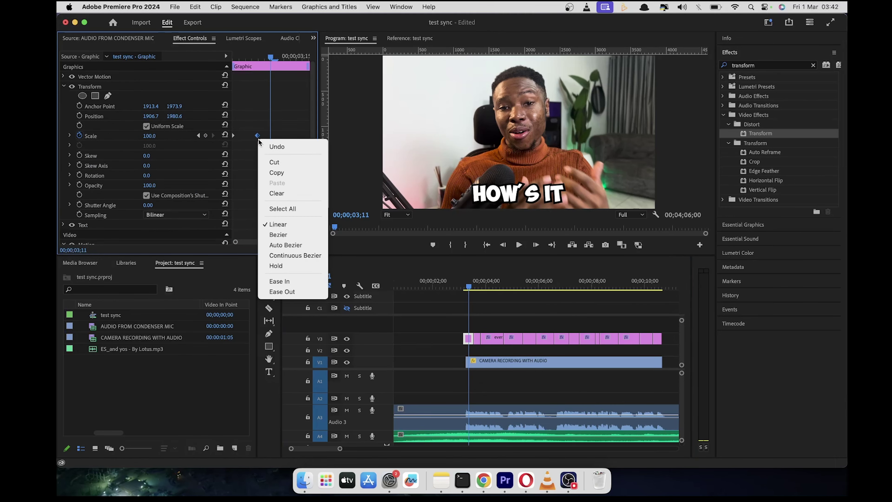
pyautogui.click(286, 282)
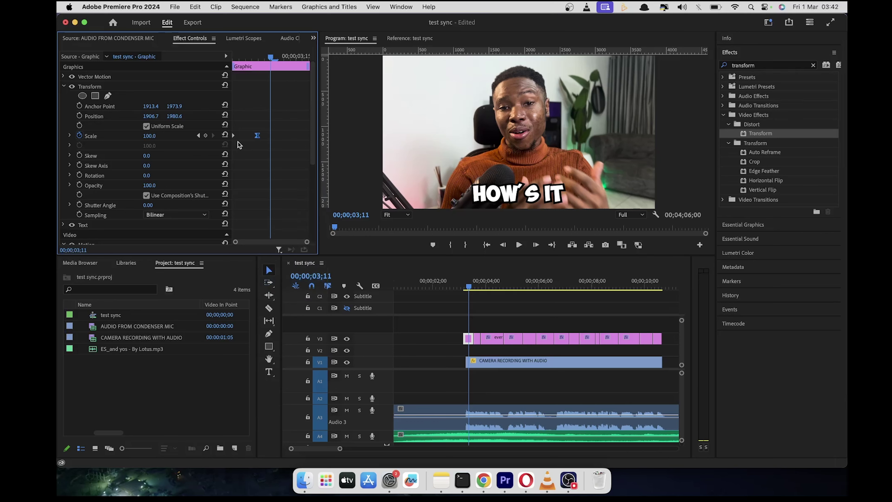
pyautogui.rightClick(235, 139)
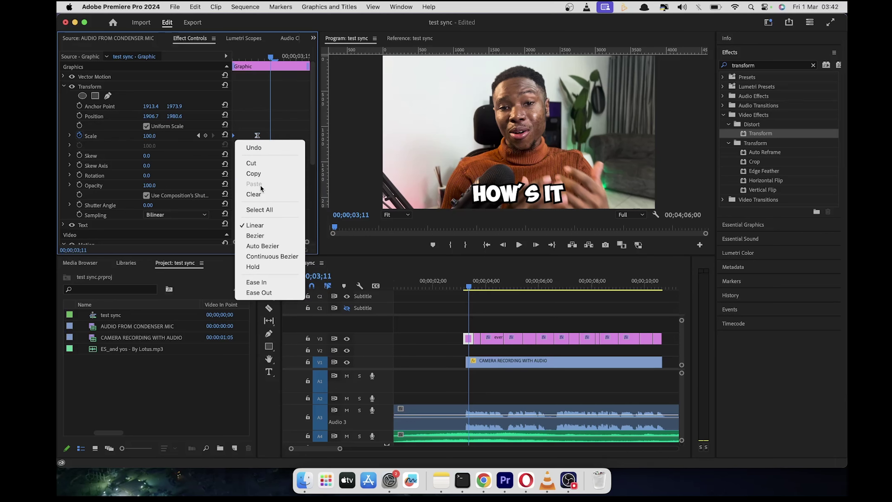
pyautogui.click(277, 292)
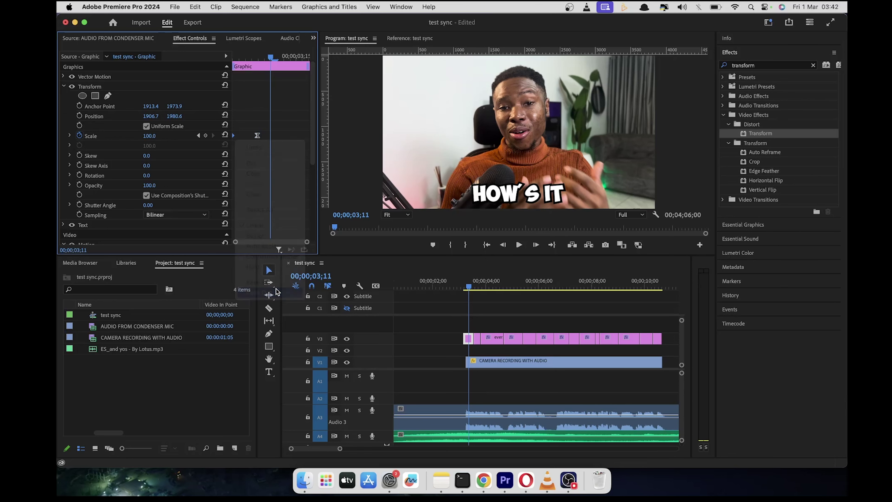
pyautogui.click(469, 288)
pyautogui.moveTo(469, 288)
pyautogui.mouseDown()
pyautogui.moveTo(457, 287)
pyautogui.moveTo(469, 286)
pyautogui.mouseUp()
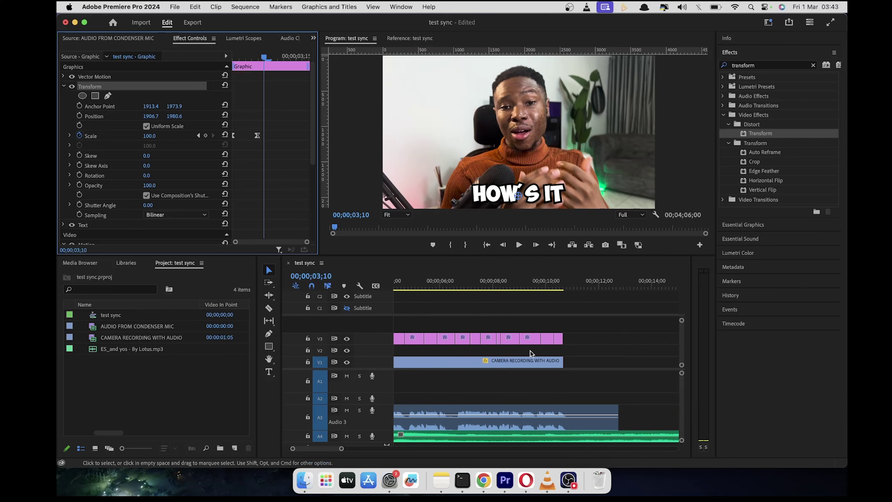
# Step: Clear the selection and marquee-select all V3 caption clips after the first one
pyautogui.hscroll(-3, 601, 349)
pyautogui.click(609, 349)
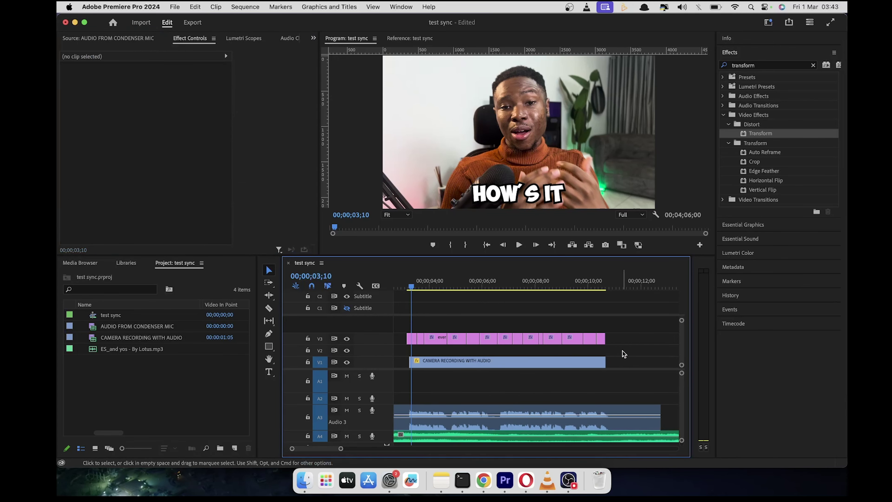
pyautogui.moveTo(622, 351); pyautogui.dragTo(423, 329)
pyautogui.hscroll(-3, 527, 352)
pyautogui.click(473, 286)
# Step: Play the captions through to TO MAZEE, then switch to the Type tool
pyautogui.press('space')
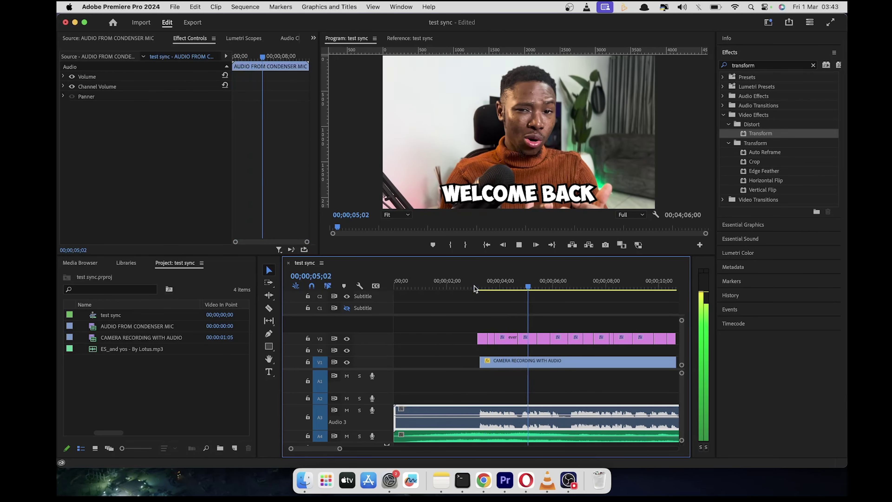
pyautogui.press('space')
pyautogui.press('t')
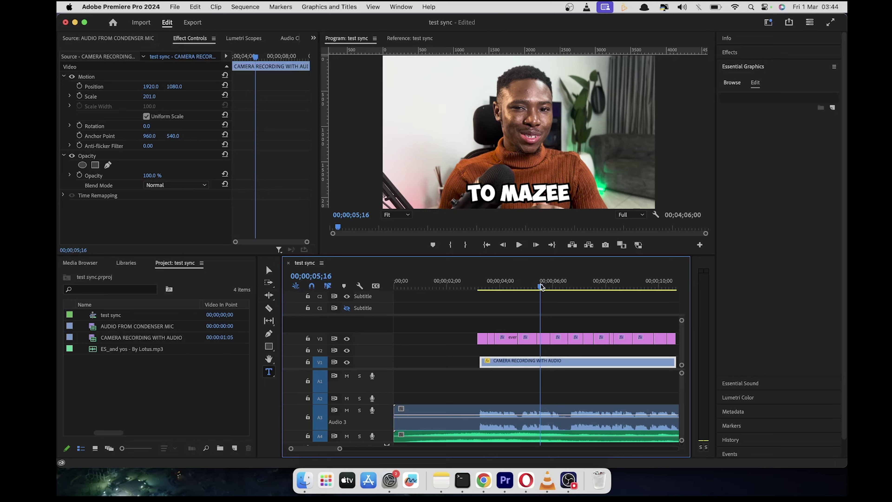